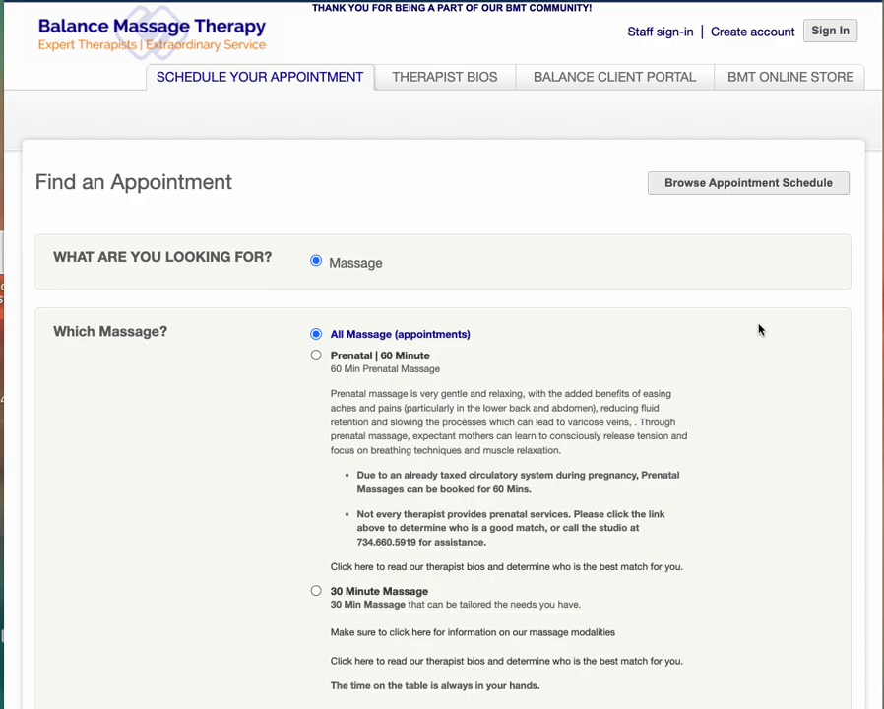
Sign in to the Balance Massage Therapy portal with the saved credentials and open Find an Appointment.
{"action": "left_click", "coordinate": [827, 33]}
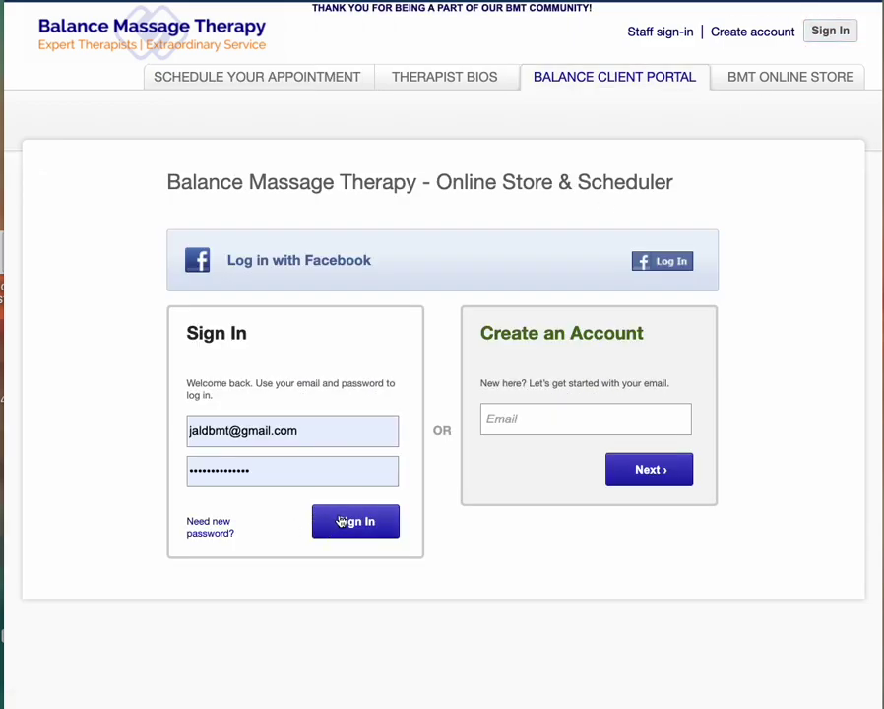
{"action": "left_click", "coordinate": [340, 520]}
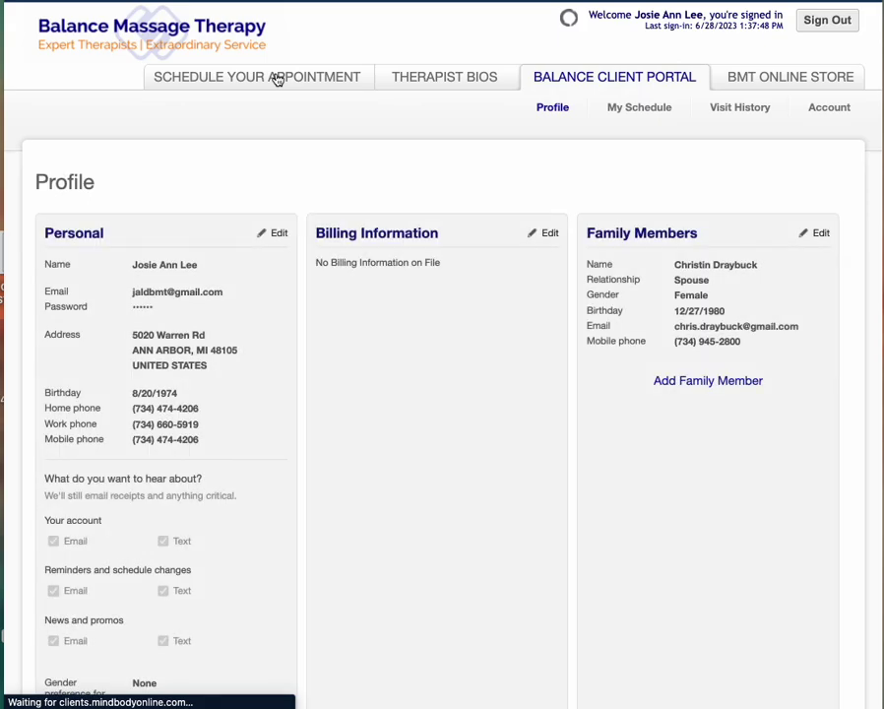
{"action": "left_click", "coordinate": [278, 80]}
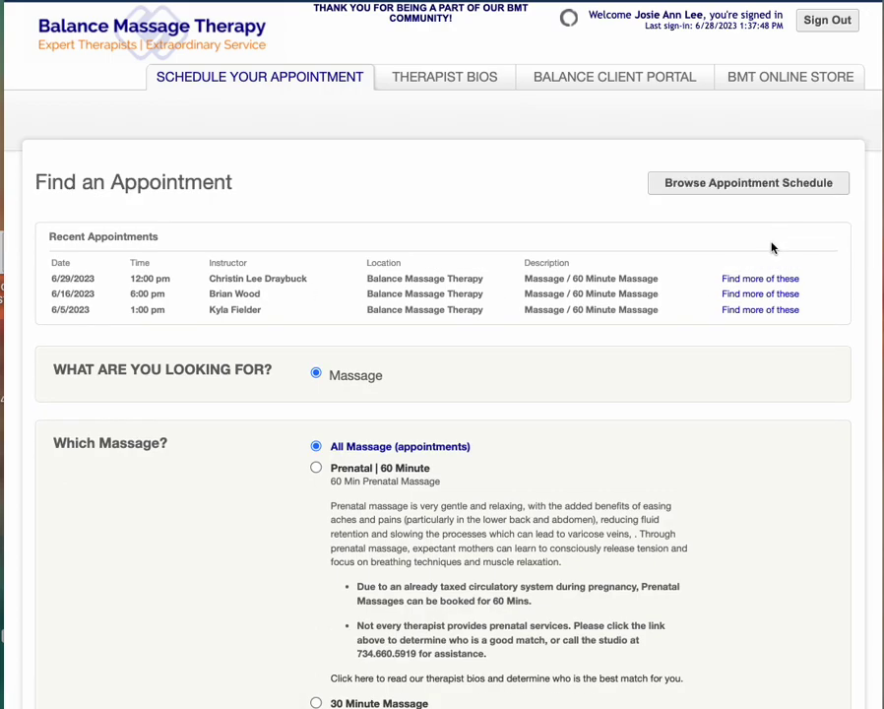
List open massage slots with the same therapist as the 6/29 appointment using 'Find more of these'.
{"action": "left_click", "coordinate": [760, 278]}
{"action": "scroll", "coordinate": [477, 296], "scroll_direction": "down", "scroll_amount": 2}
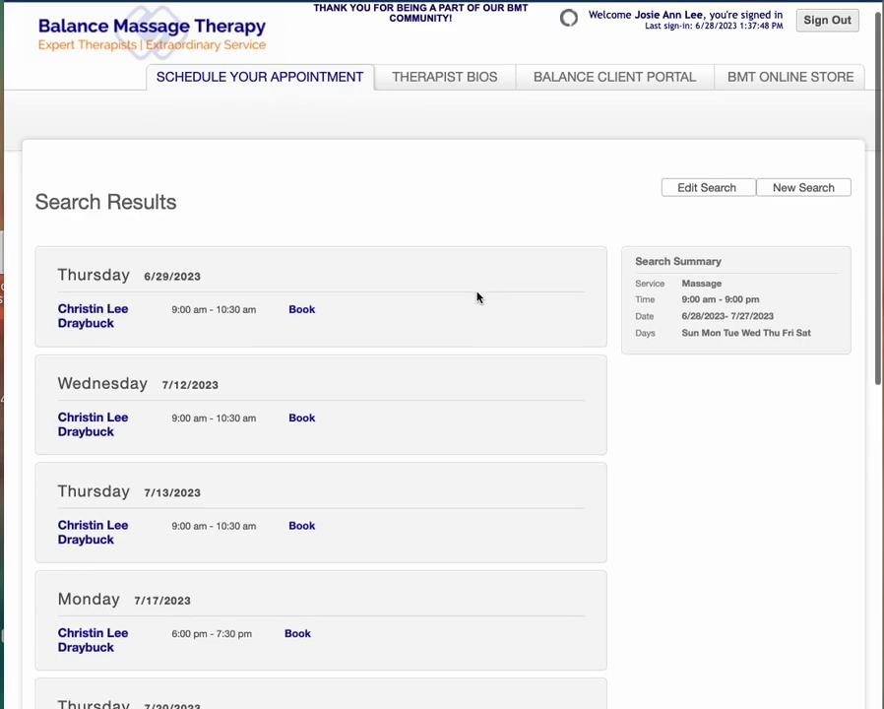
{"action": "scroll", "coordinate": [478, 296], "scroll_direction": "down", "scroll_amount": 4}
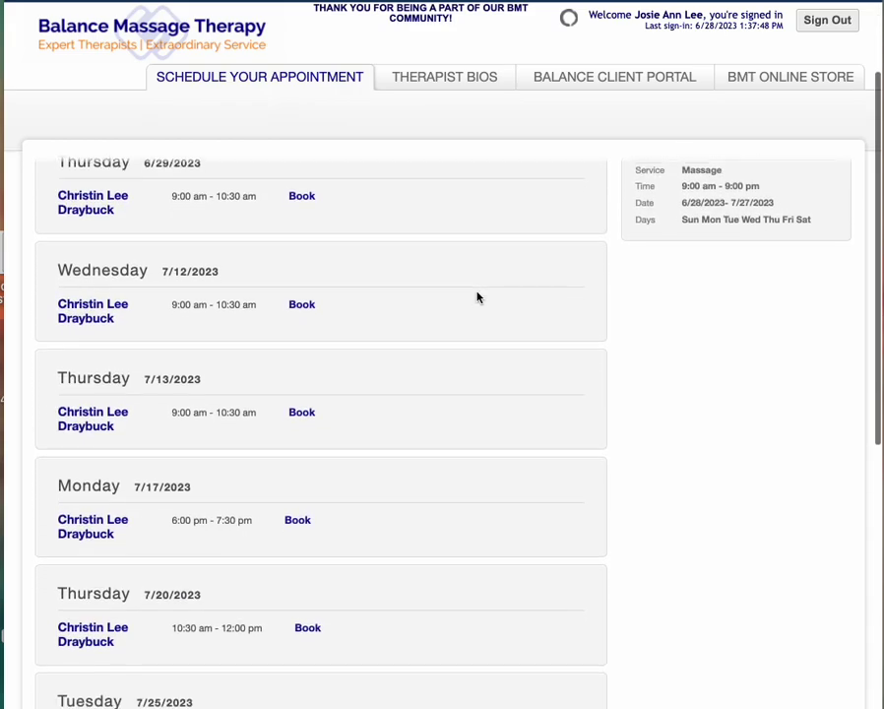
{"action": "scroll", "coordinate": [477, 298], "scroll_direction": "down", "scroll_amount": 2}
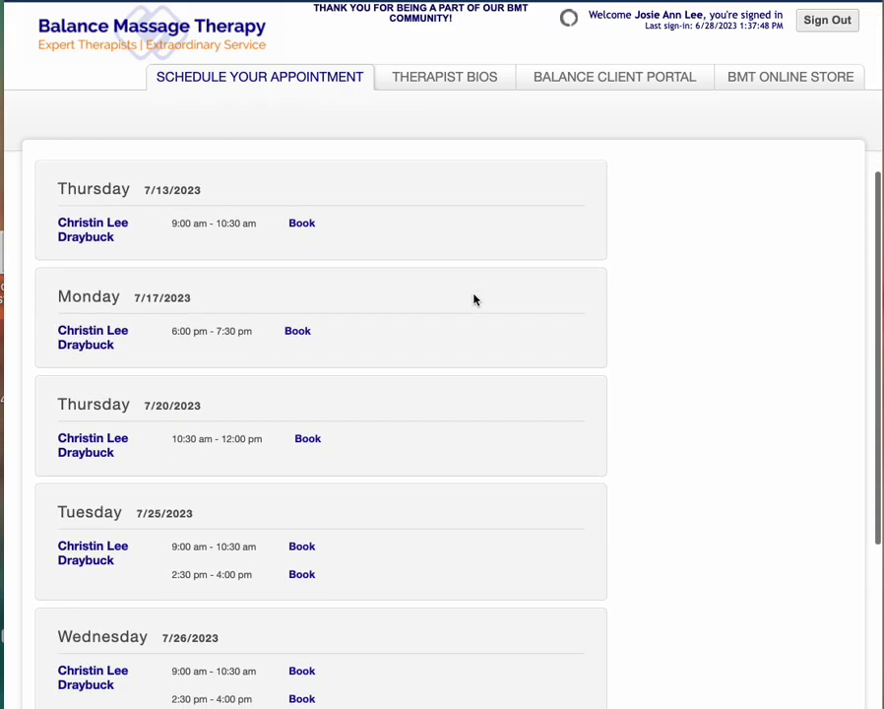
Book the Monday 7/17 6:00 pm 60 Minute Massage with the note 'testing this'.
{"action": "left_click", "coordinate": [296, 335]}
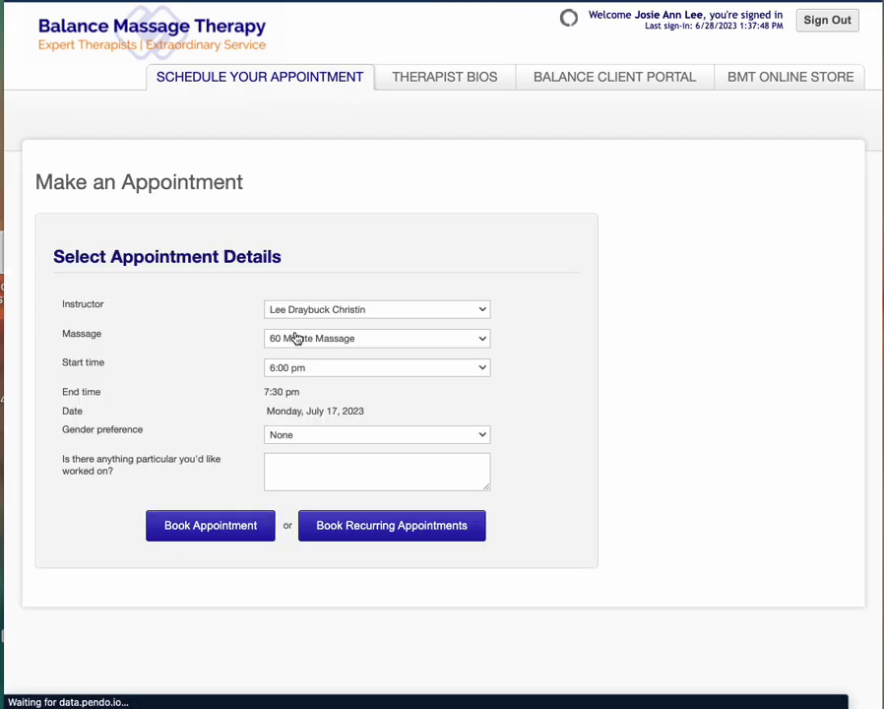
{"action": "left_click", "coordinate": [298, 469]}
{"action": "type", "text": "testi"}
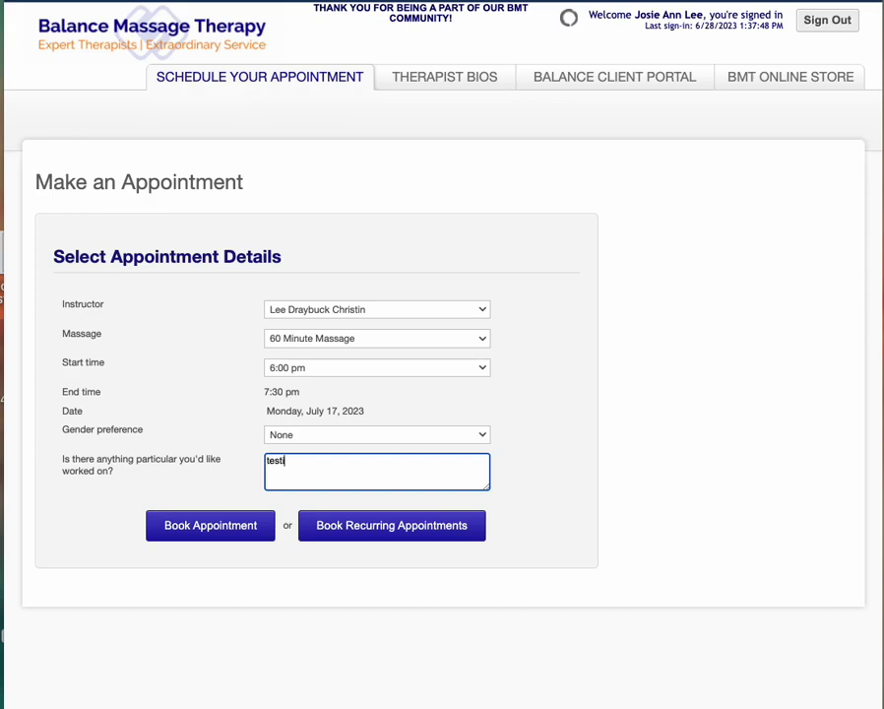
{"action": "type", "text": "ng this"}
{"action": "left_click", "coordinate": [138, 474]}
{"action": "left_click_drag", "start_coordinate": [137, 474], "coordinate": [57, 460]}
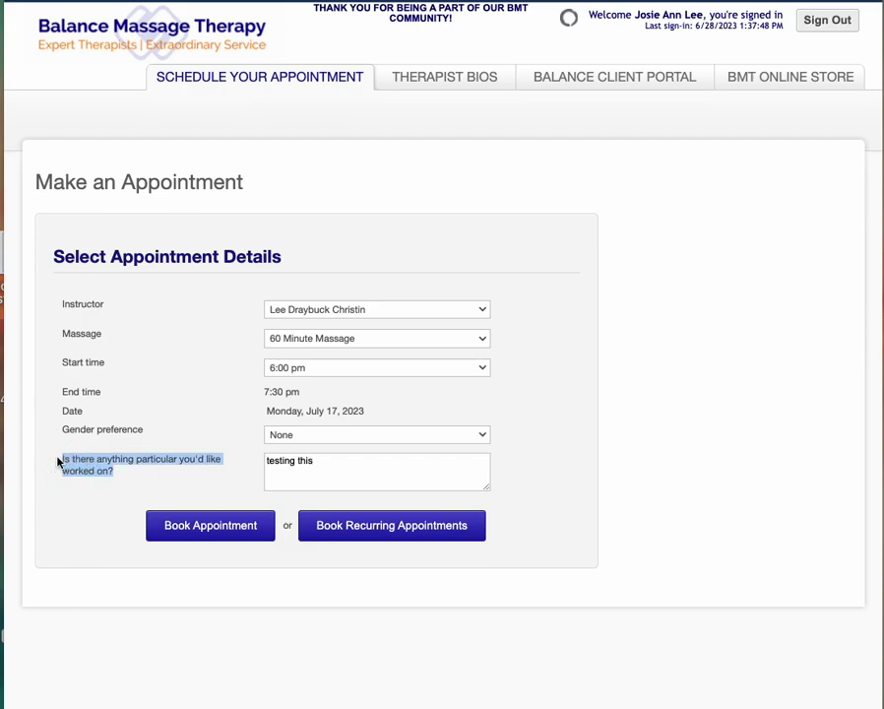
{"action": "scroll", "coordinate": [173, 433], "scroll_direction": "down", "scroll_amount": 2}
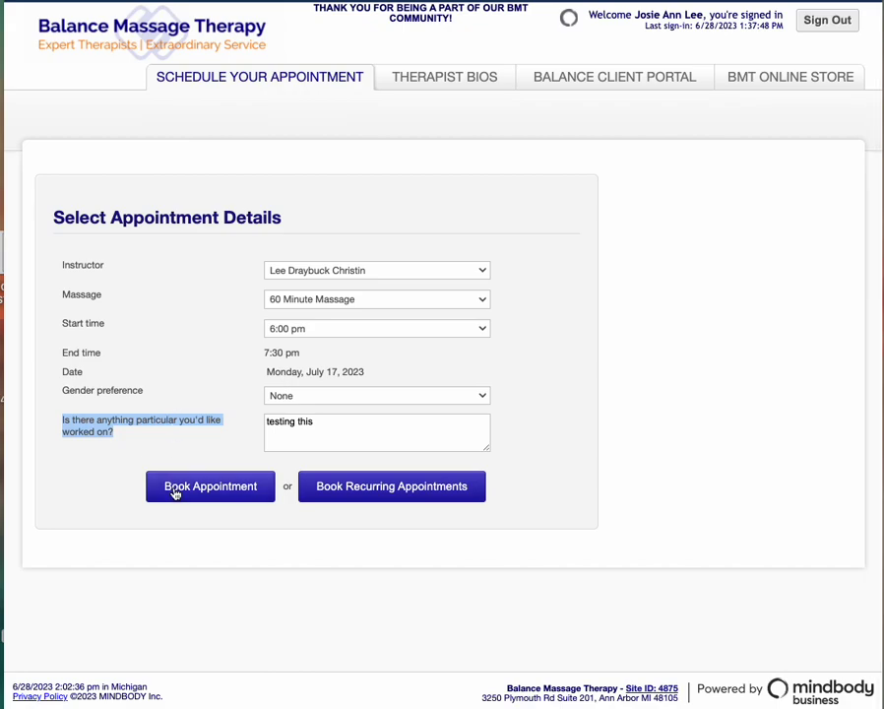
{"action": "scroll", "coordinate": [176, 493], "scroll_direction": "up", "scroll_amount": 2}
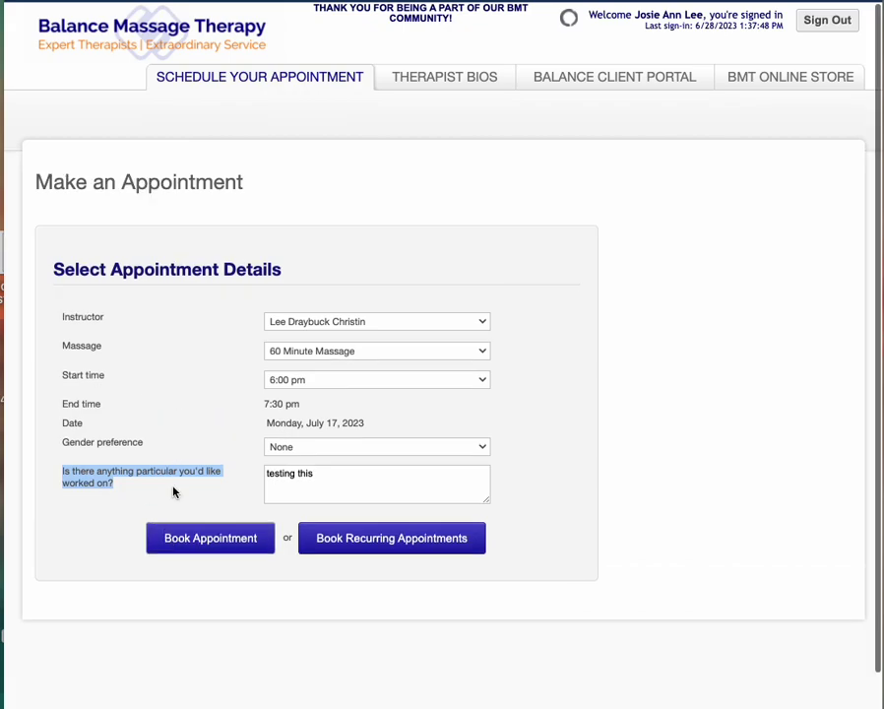
{"action": "left_click", "coordinate": [187, 537]}
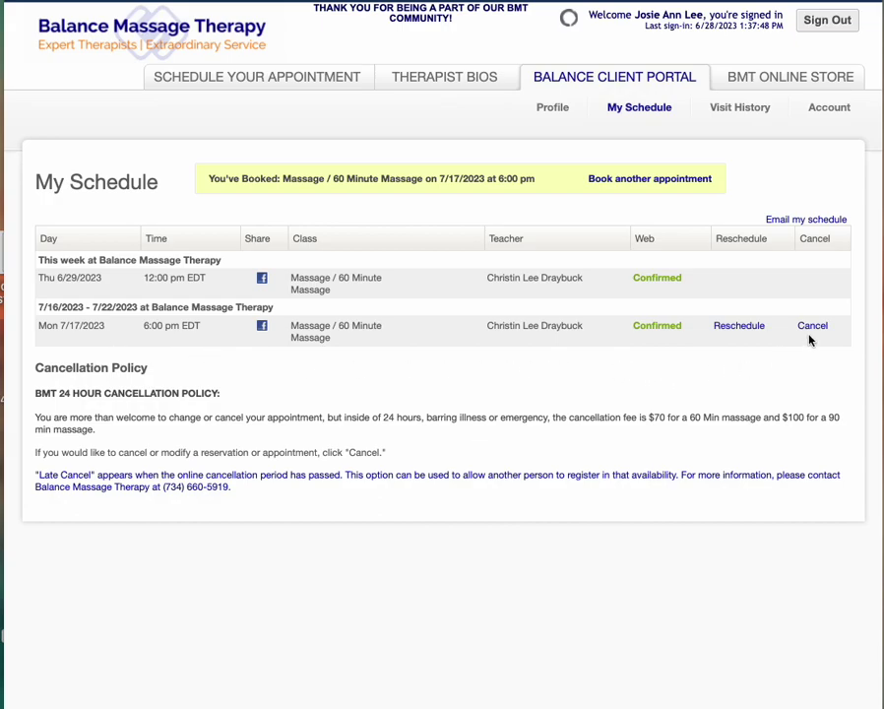
Start rescheduling the 7/17 appointment and confirm the reschedule prompt.
{"action": "left_click", "coordinate": [735, 331]}
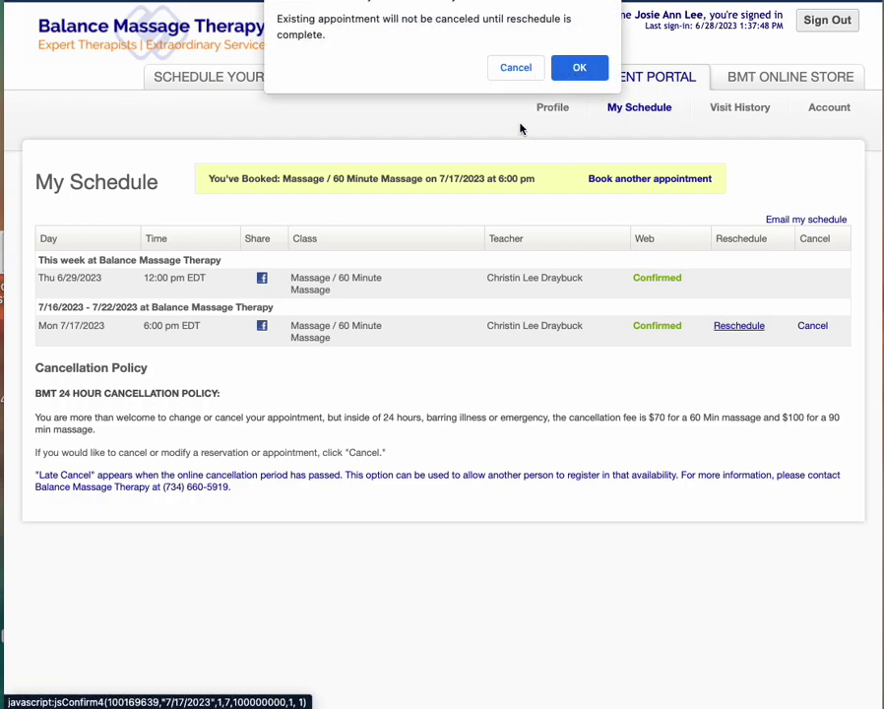
{"action": "left_click", "coordinate": [573, 68]}
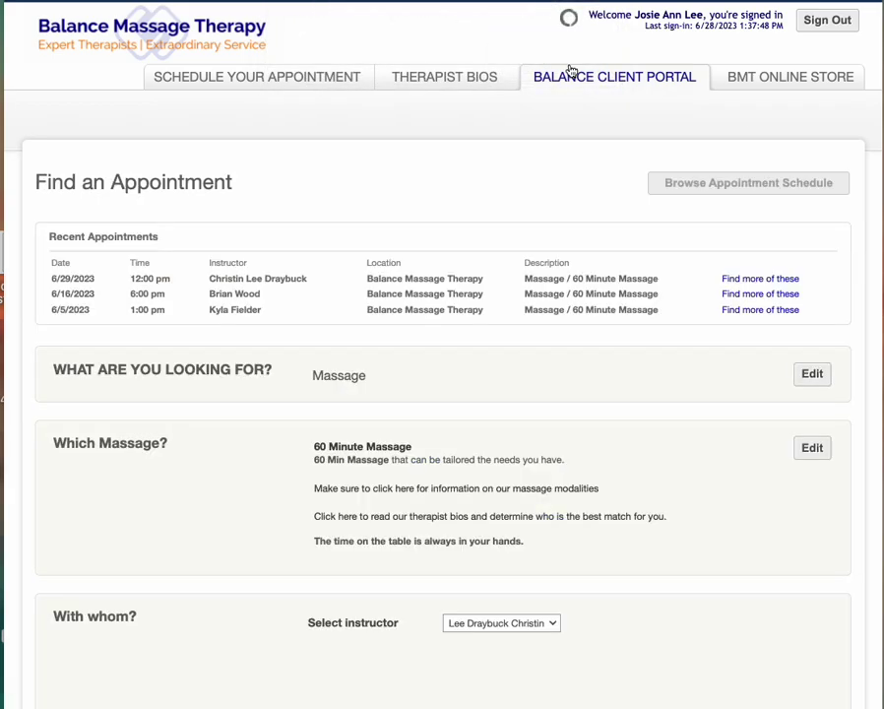
{"action": "scroll", "coordinate": [410, 243], "scroll_direction": "down", "scroll_amount": 4}
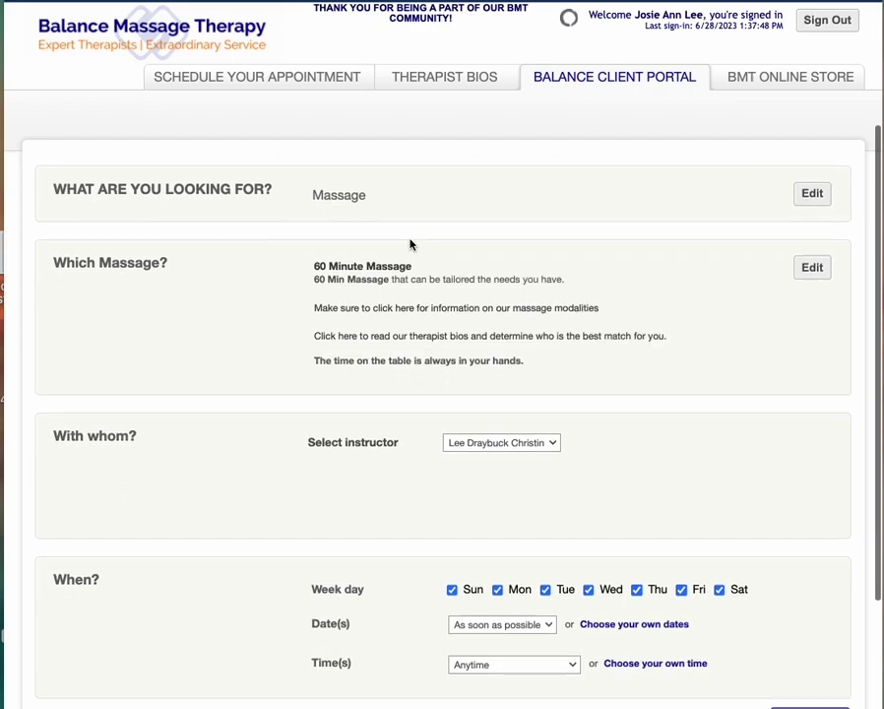
{"action": "scroll", "coordinate": [412, 265], "scroll_direction": "down", "scroll_amount": 1}
Choose a different therapist as instructor and search their open massage slots.
{"action": "left_click", "coordinate": [448, 407]}
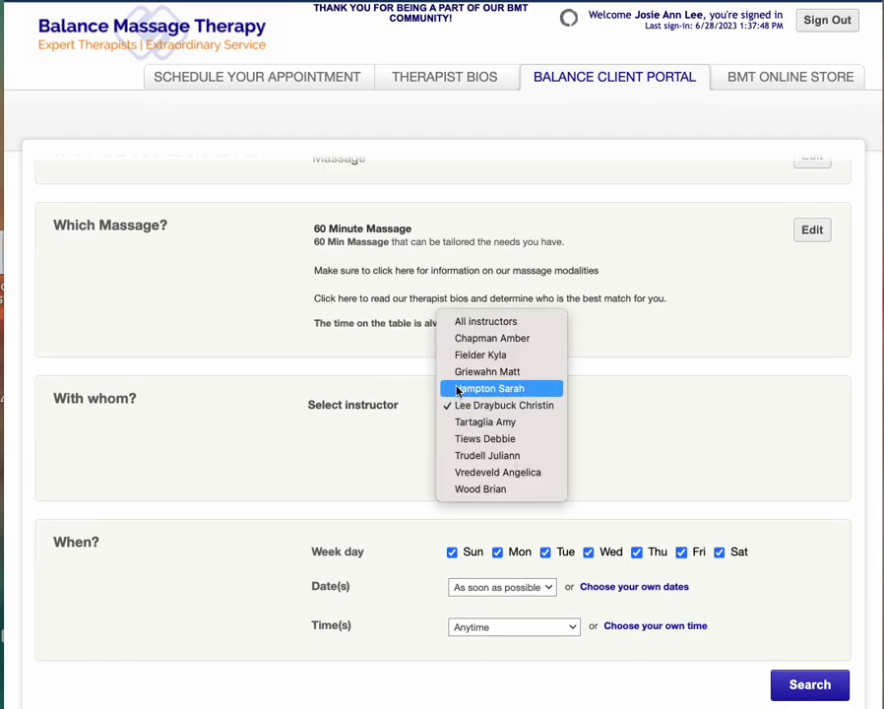
{"action": "left_click", "coordinate": [480, 355]}
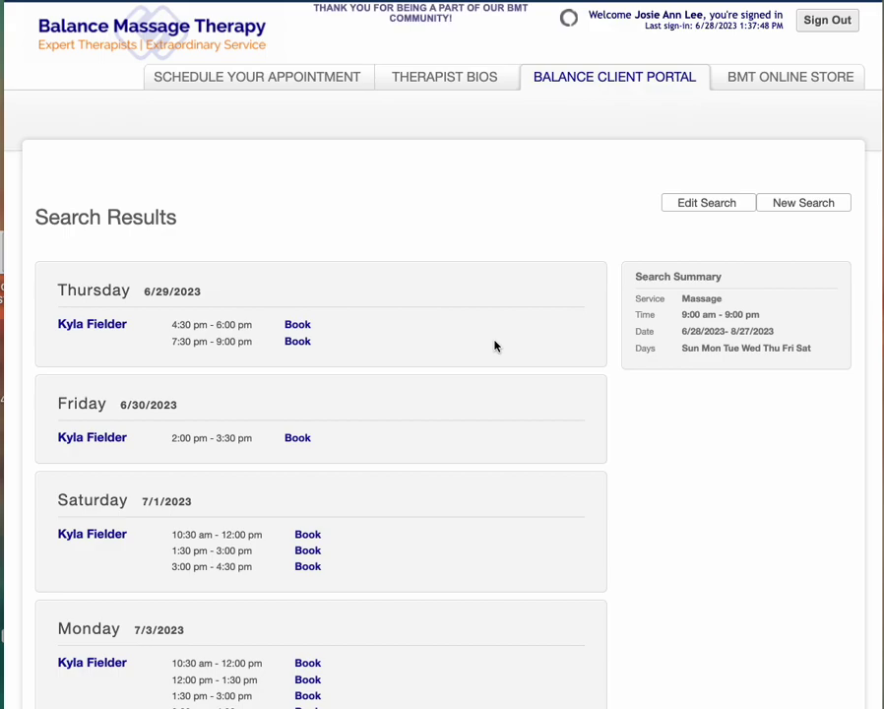
{"action": "scroll", "coordinate": [492, 344], "scroll_direction": "down", "scroll_amount": 2}
{"action": "scroll", "coordinate": [494, 345], "scroll_direction": "down", "scroll_amount": 2}
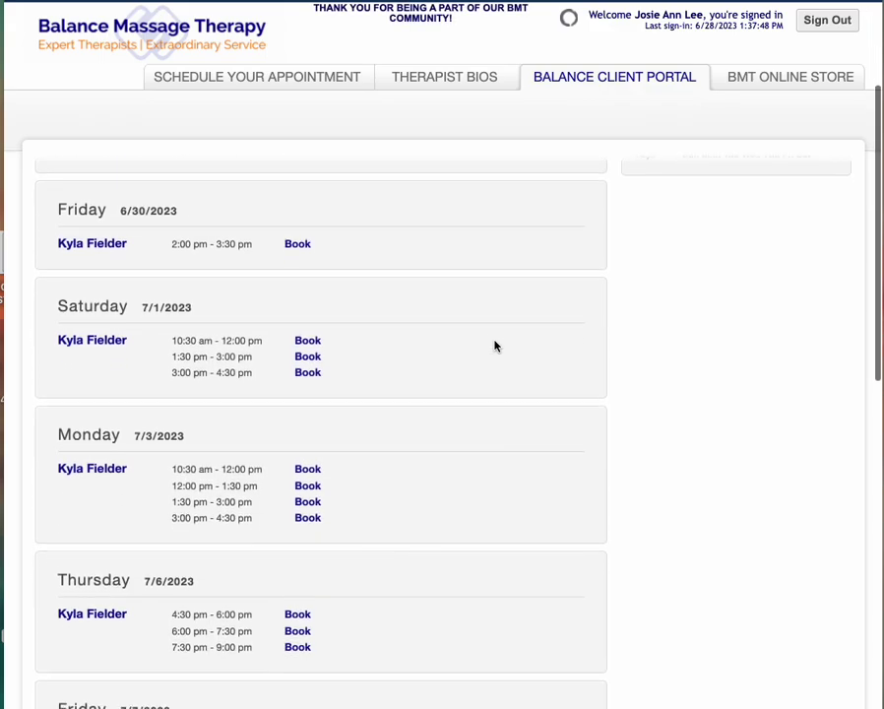
Rebook the massage for Friday 6/30 at 2:00 pm with the note 'Testing' and acknowledge the confirmation.
{"action": "left_click", "coordinate": [298, 244]}
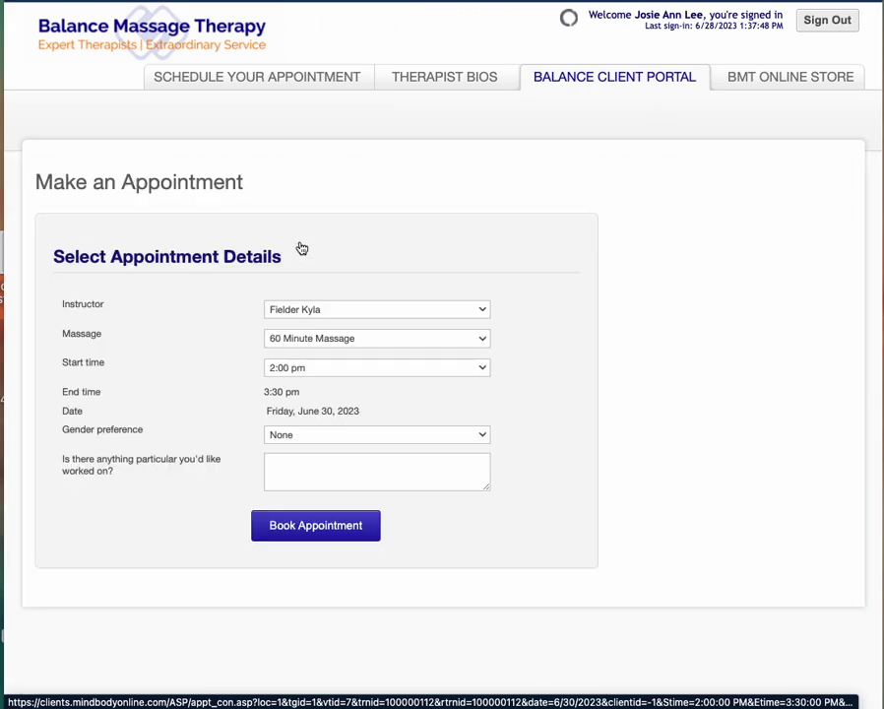
{"action": "left_click", "coordinate": [299, 472]}
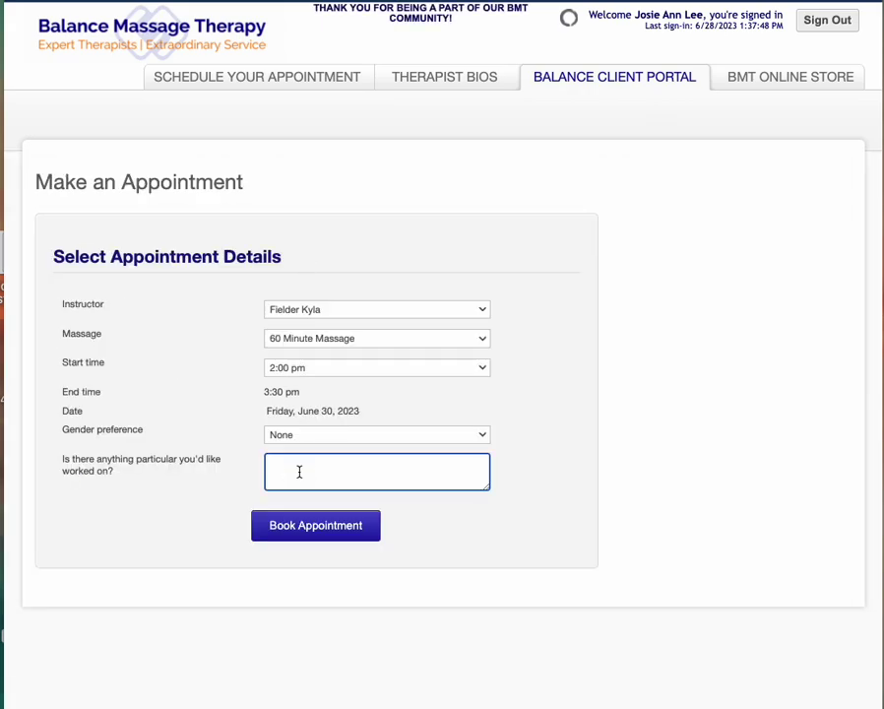
{"action": "type", "text": "Testing"}
{"action": "left_click", "coordinate": [292, 528]}
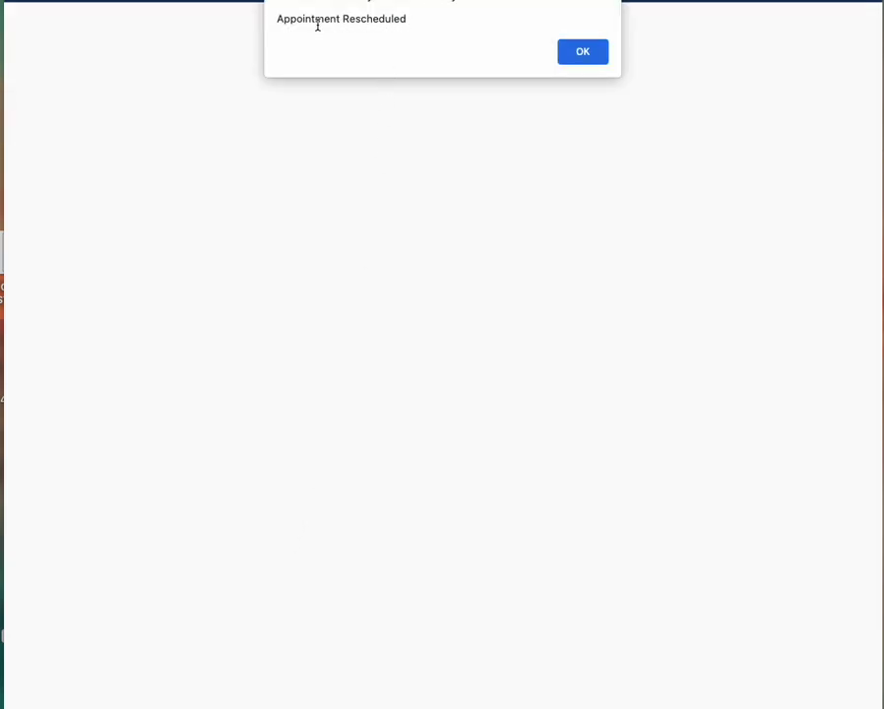
{"action": "left_click", "coordinate": [574, 61]}
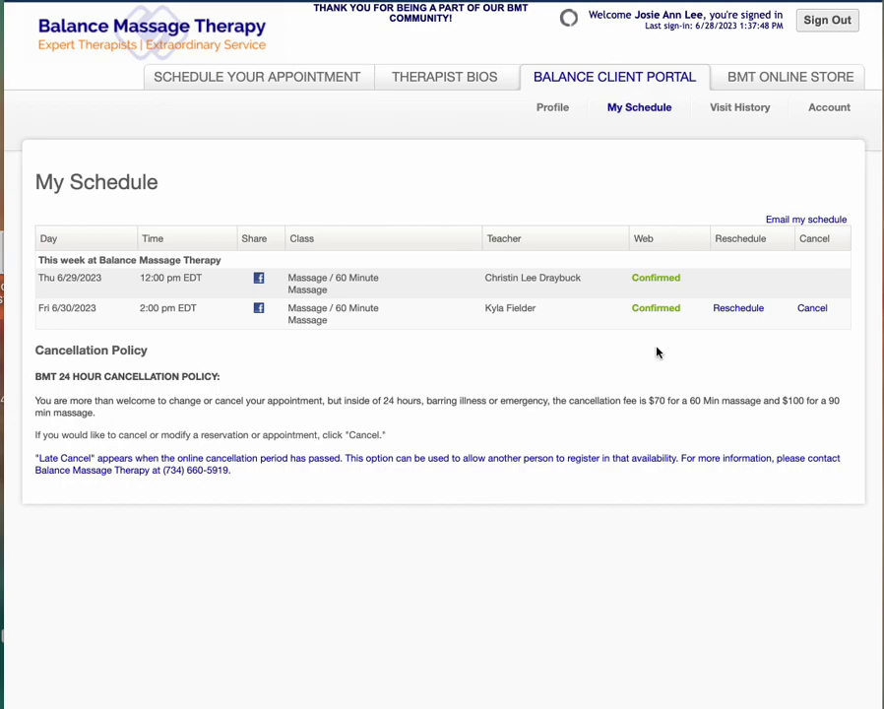
Cancel the Friday 6/30 2:00 pm massage and confirm the cancellation.
{"action": "left_click", "coordinate": [816, 310]}
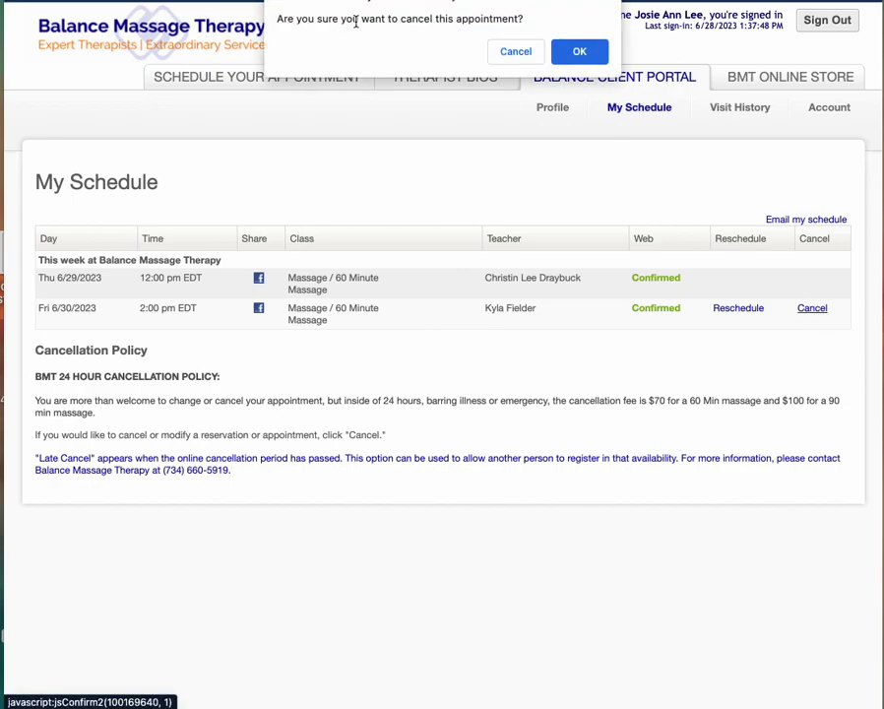
{"action": "left_click", "coordinate": [579, 52]}
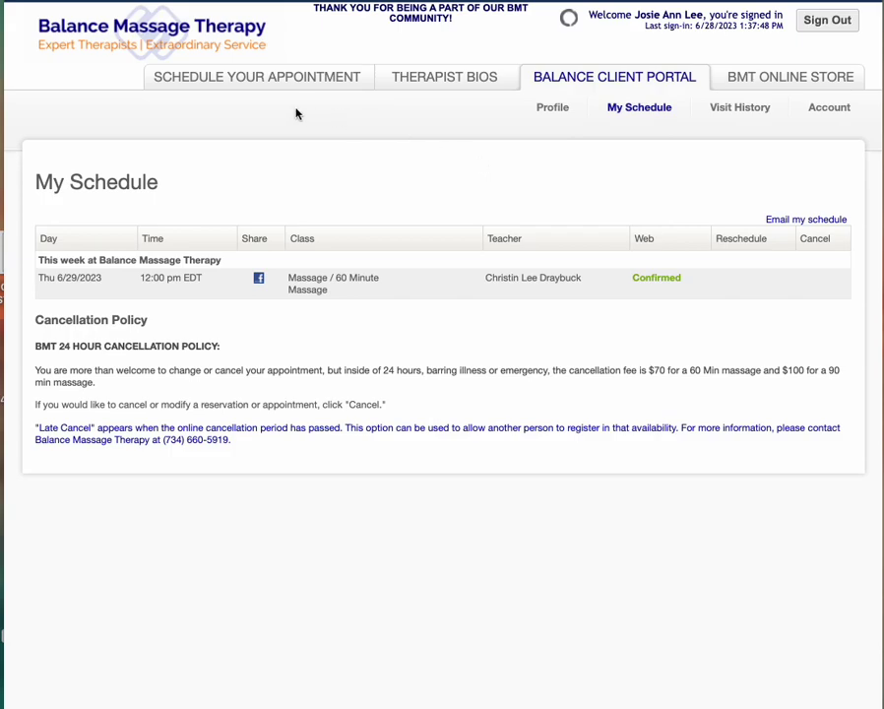
{"action": "left_click", "coordinate": [661, 76]}
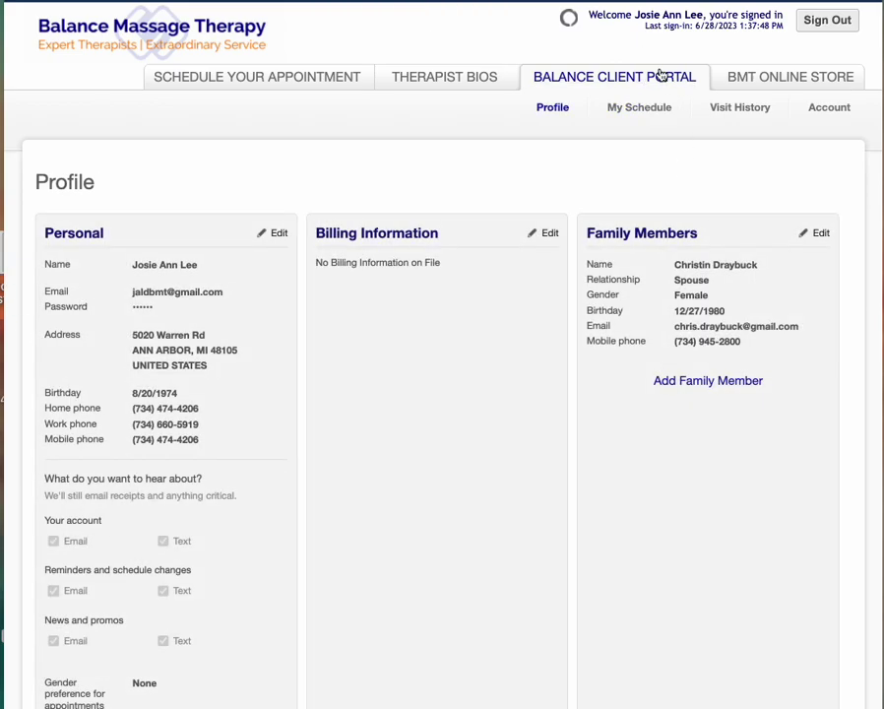
{"action": "left_click", "coordinate": [642, 108]}
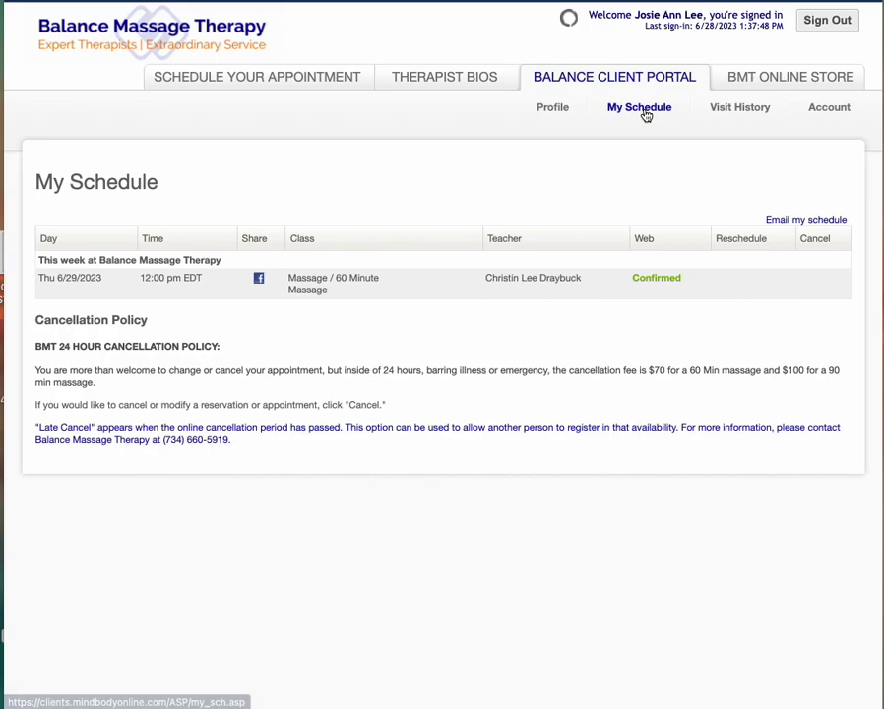